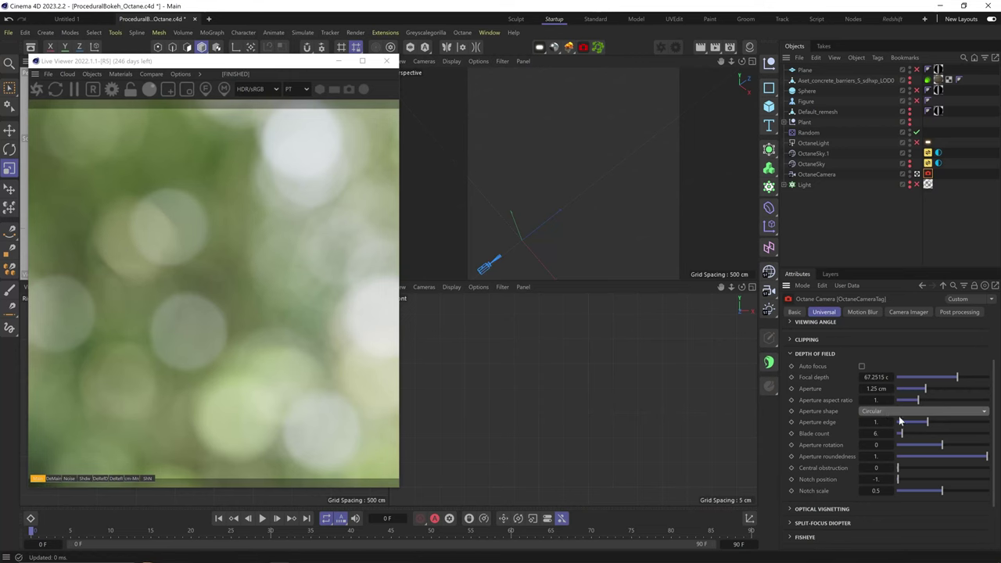
- Set the Octane camera's aperture shape to Custom and assign an Octane CustomTexture as the aperture texture
{"action": "left_click", "coordinate": [873, 413]}
{"action": "left_click", "coordinate": [884, 459]}
{"action": "scroll", "coordinate": [855, 461], "scroll_direction": "down", "scroll_amount": 1}
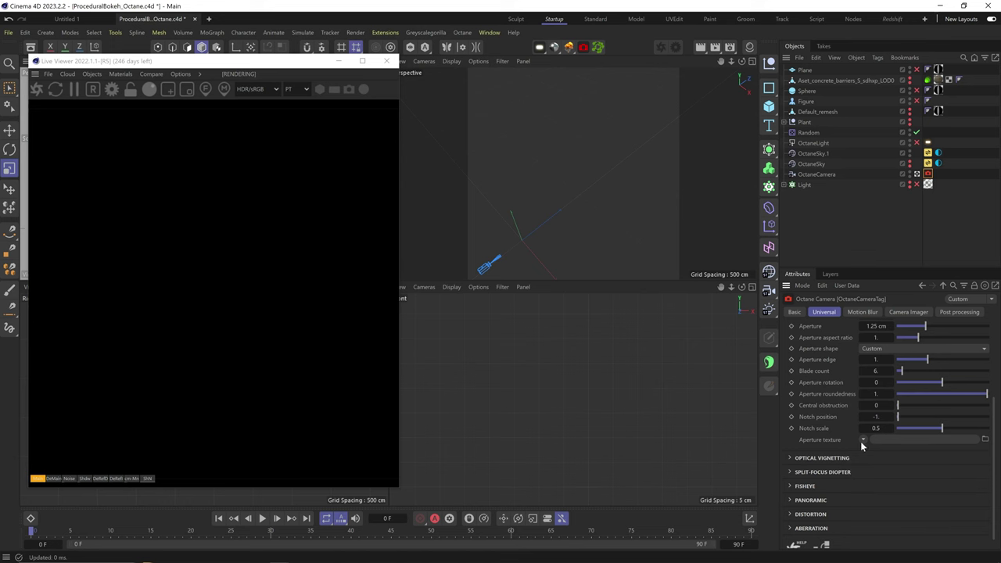
{"action": "left_click", "coordinate": [863, 440]}
{"action": "mouse_move", "coordinate": [879, 345]}
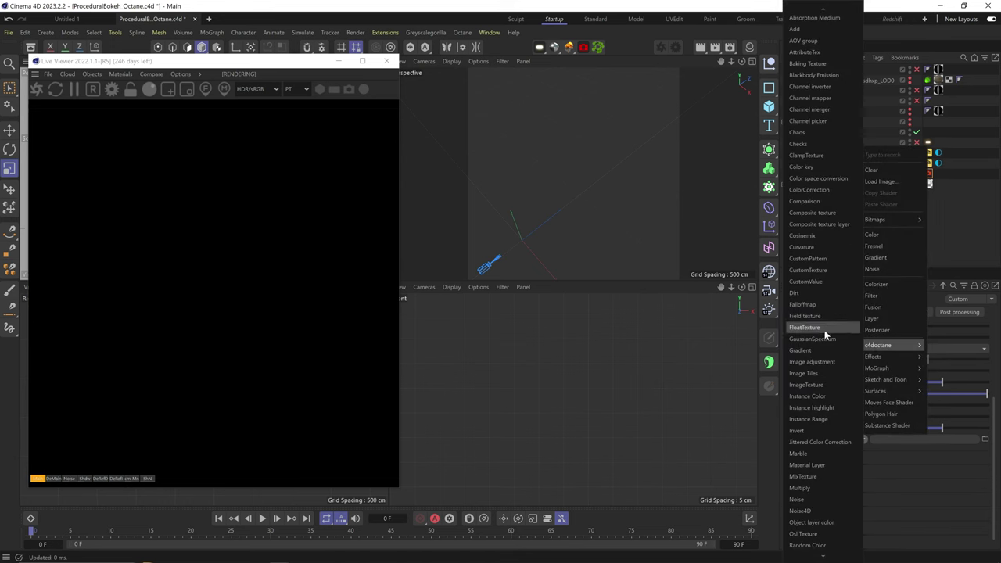
{"action": "left_click", "coordinate": [808, 270]}
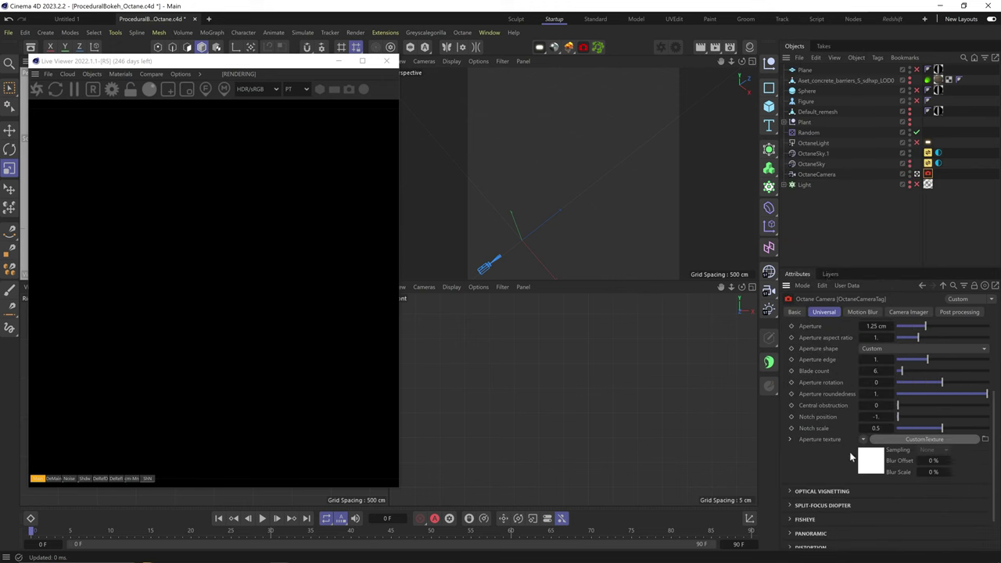
- Open the camera tag in the Octane Node Editor and arrange the view so the custom texture and camera nodes are both visible
{"action": "scroll", "coordinate": [849, 479], "scroll_direction": "down", "scroll_amount": 2}
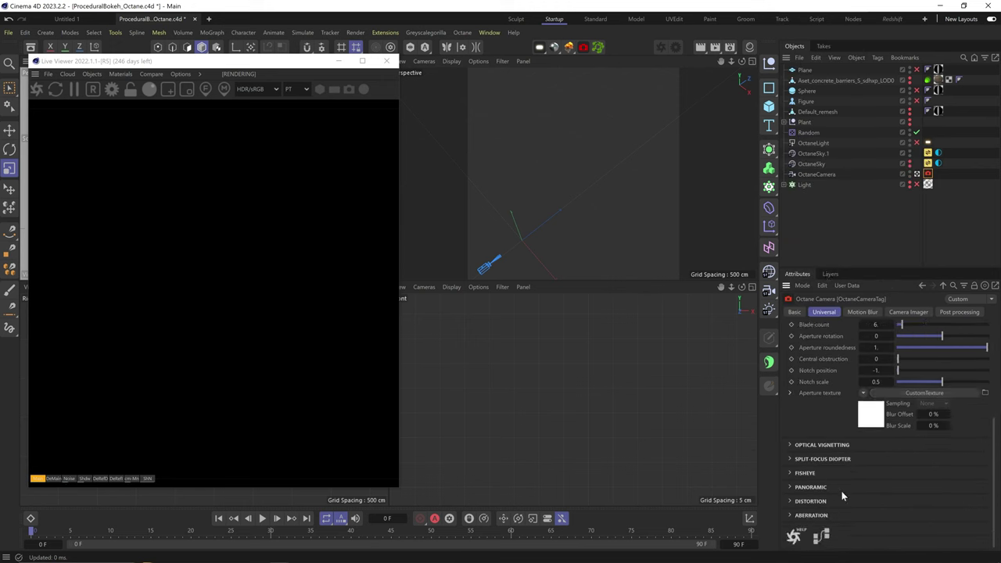
{"action": "left_click", "coordinate": [823, 537]}
{"action": "left_click_drag", "start_coordinate": [483, 220], "coordinate": [654, 154]}
{"action": "left_click_drag", "start_coordinate": [569, 151], "coordinate": [628, 144]}
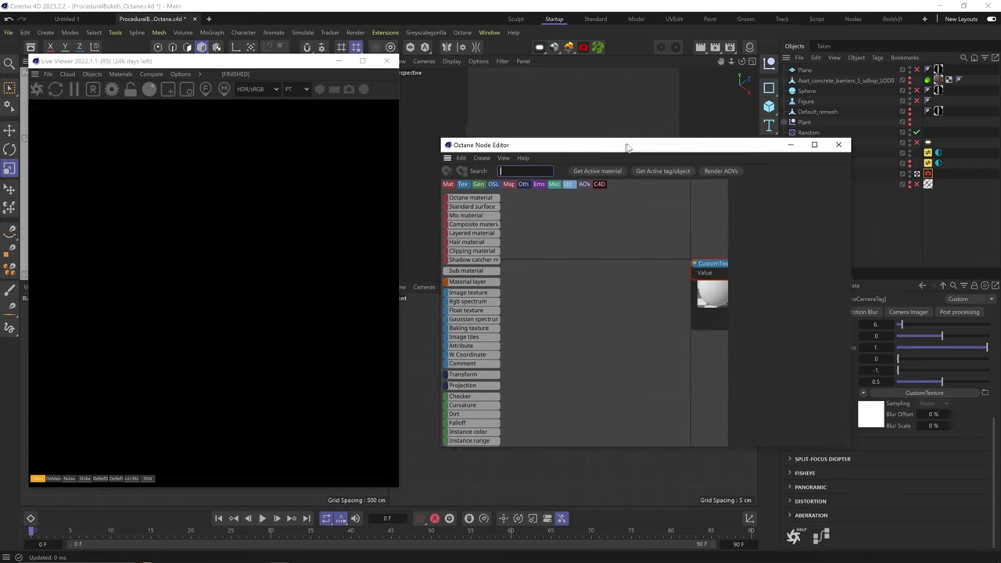
{"action": "middle_click_drag", "start_coordinate": [689, 288], "coordinate": [639, 303]}
{"action": "left_click_drag", "start_coordinate": [589, 291], "coordinate": [630, 294]}
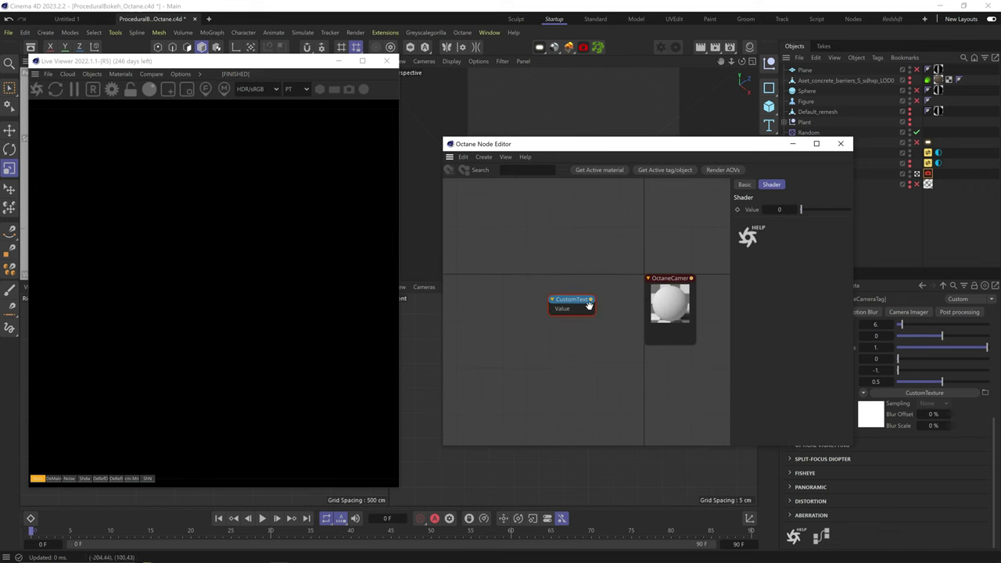
- Set the custom texture node's type to Gradient generator
{"action": "left_click", "coordinate": [666, 294]}
{"action": "left_click", "coordinate": [774, 184]}
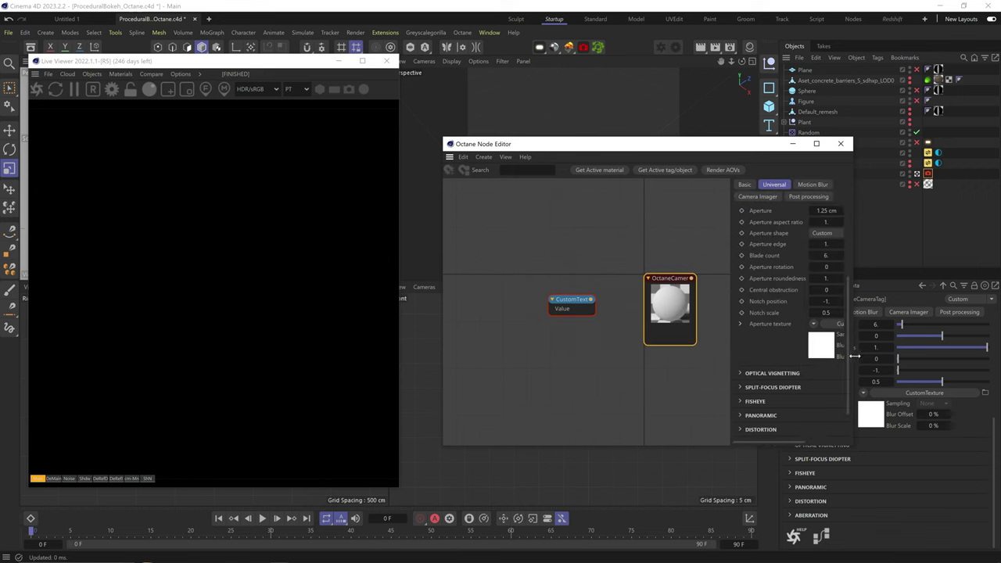
{"action": "left_click", "coordinate": [570, 302]}
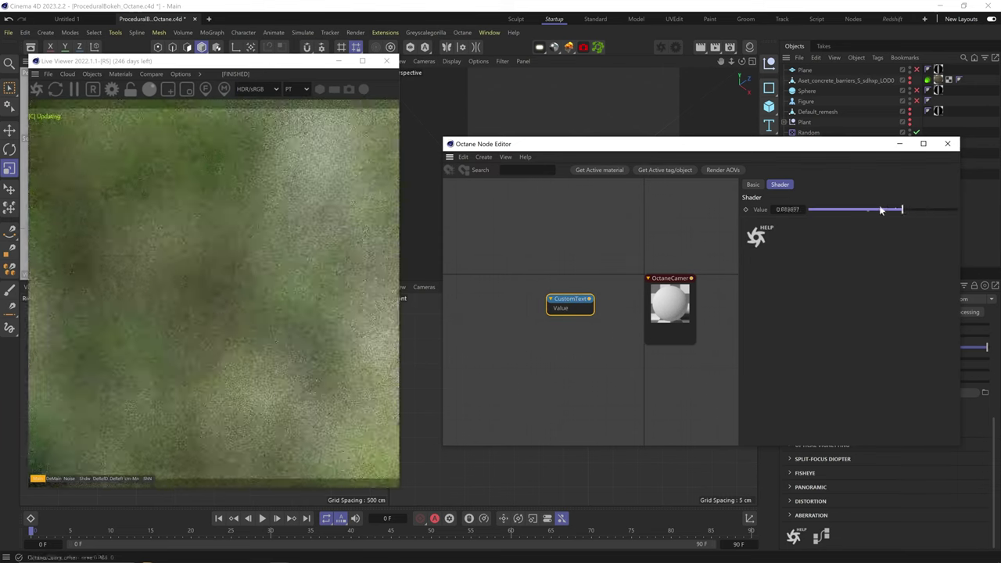
{"action": "left_click", "coordinate": [753, 184]}
{"action": "left_click", "coordinate": [798, 232]}
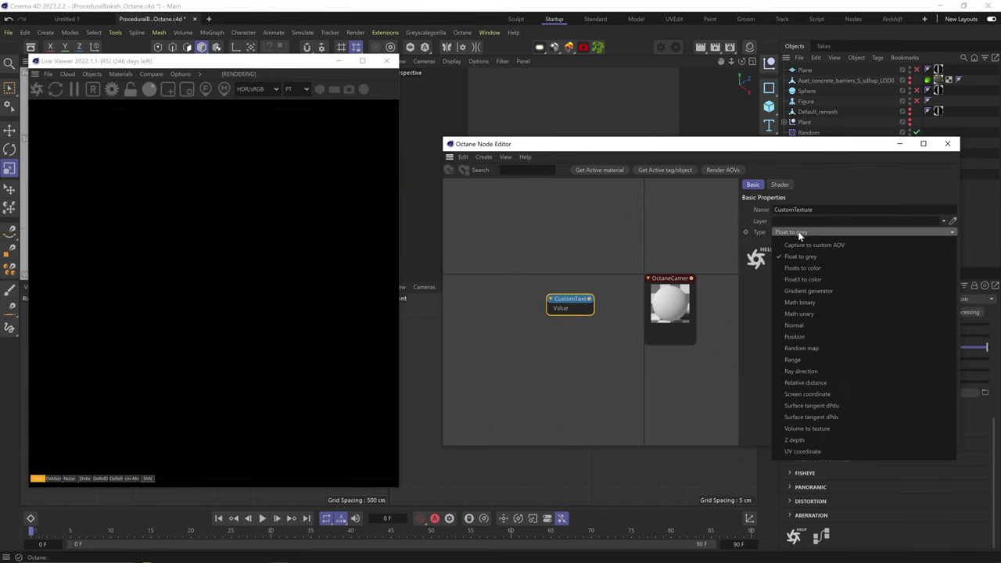
{"action": "left_click", "coordinate": [810, 290]}
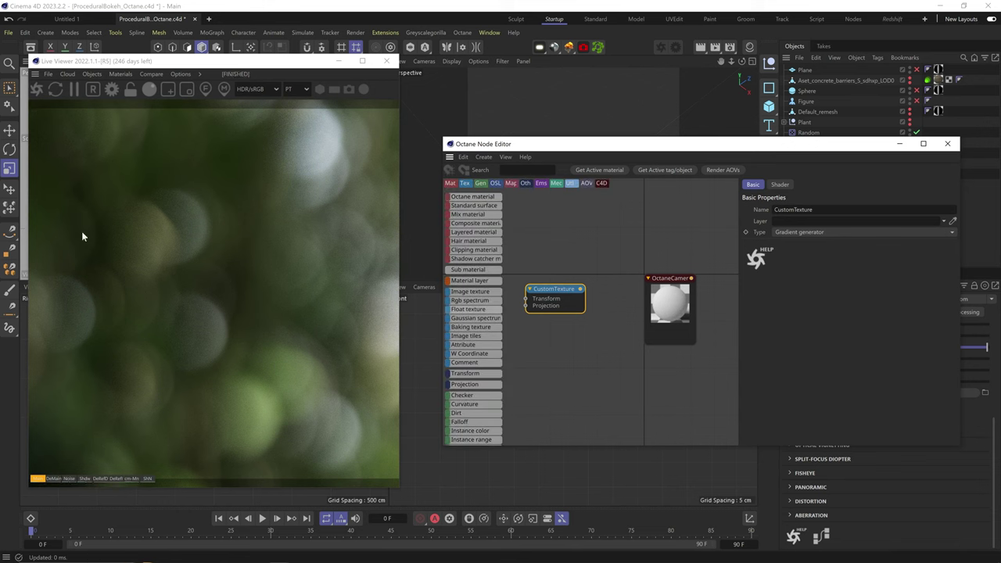
- Add a Transform node to the custom texture's Transform input and try out its X rotation and scale
{"action": "left_click", "coordinate": [782, 185]}
{"action": "left_click", "coordinate": [527, 298]}
{"action": "middle_click_drag", "start_coordinate": [522, 348], "coordinate": [603, 342]}
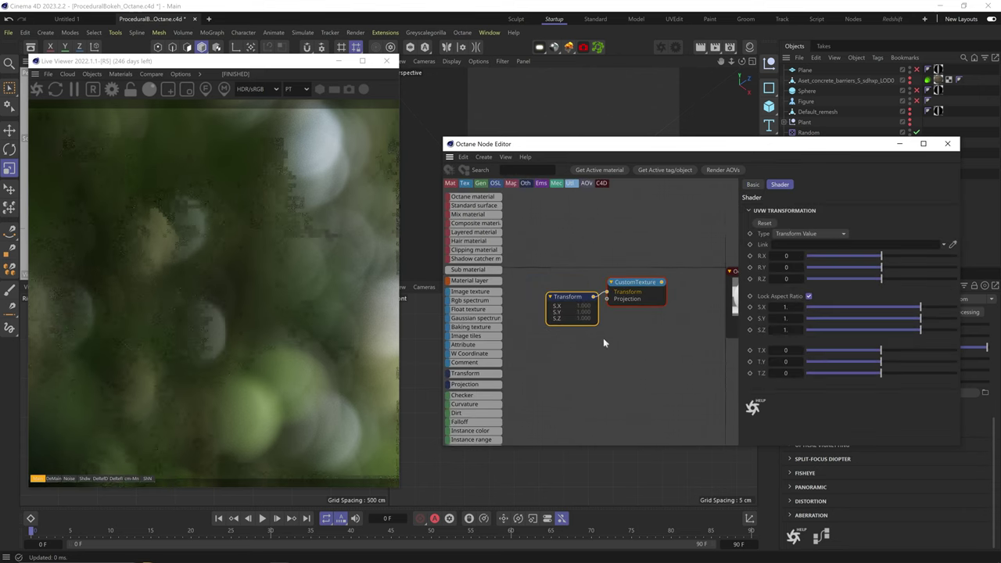
{"action": "left_click_drag", "start_coordinate": [572, 298], "coordinate": [550, 283]}
{"action": "left_click_drag", "start_coordinate": [881, 257], "coordinate": [888, 258]}
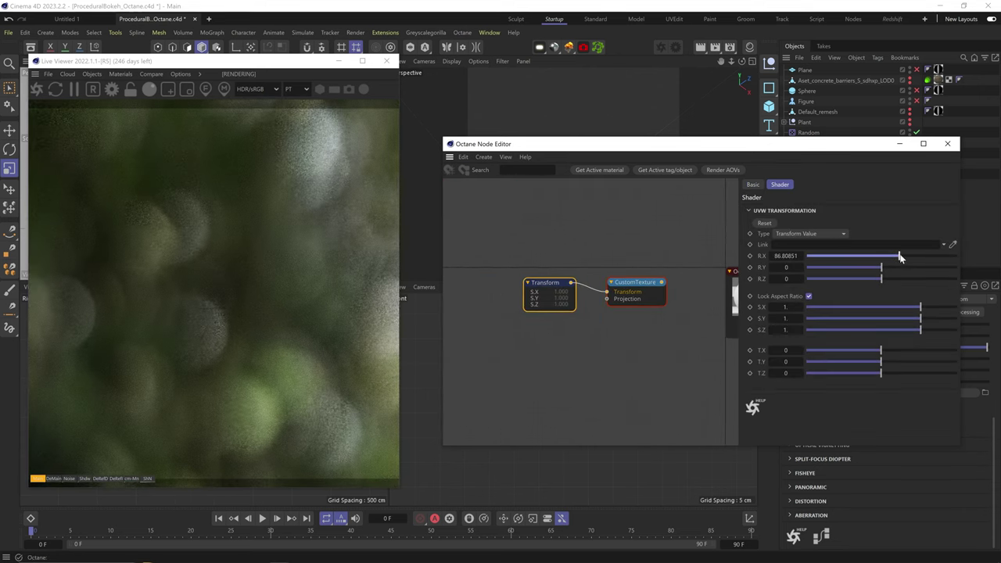
{"action": "mouse_move", "coordinate": [920, 307]}
{"action": "left_mouse_down"}
{"action": "mouse_move", "coordinate": [908, 311]}
{"action": "mouse_move", "coordinate": [922, 309]}
{"action": "left_mouse_up"}
- Set the custom texture's gradient type to Angular with a repetition of 4
{"action": "left_click", "coordinate": [640, 283]}
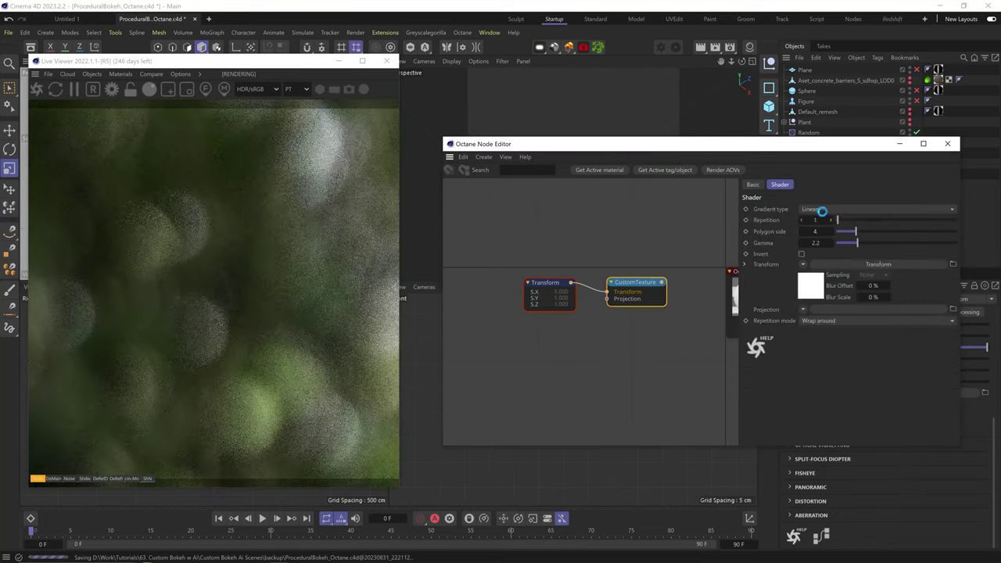
{"action": "left_click", "coordinate": [823, 209]}
{"action": "left_click", "coordinate": [820, 245]}
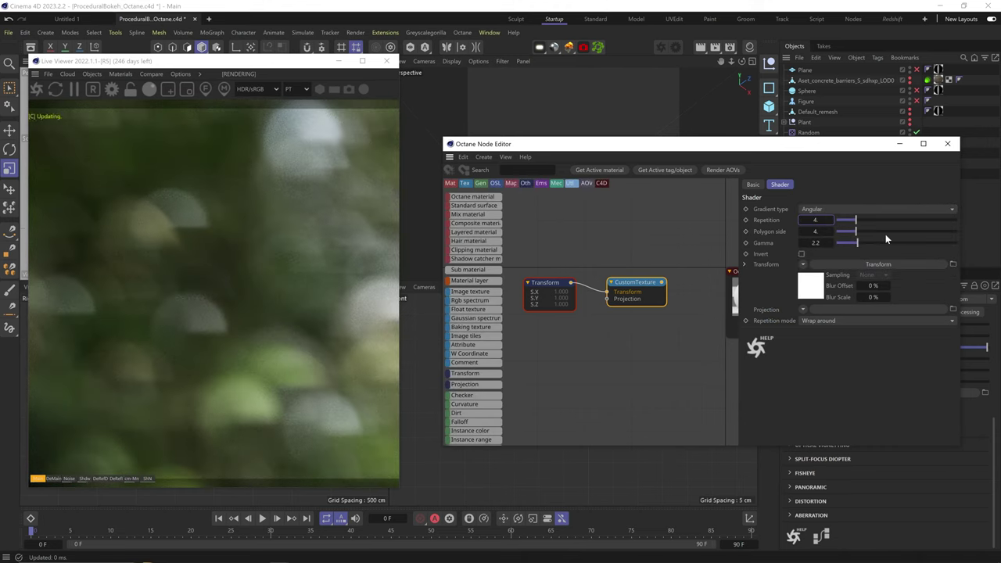
- Try the Spiral gradient type with a repetition of 2 on the custom texture
{"action": "left_click", "coordinate": [829, 209]}
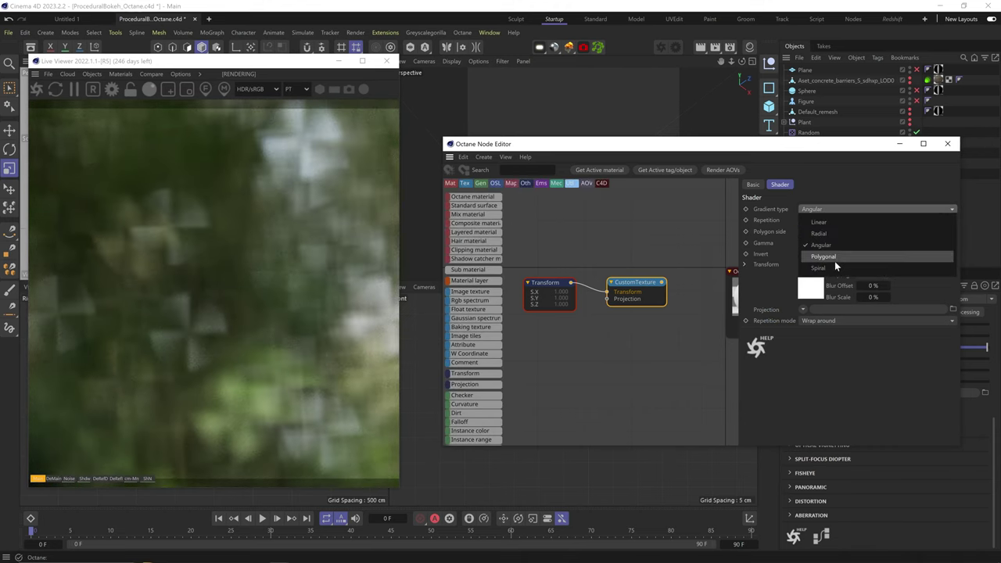
{"action": "left_click", "coordinate": [837, 257]}
{"action": "double_click", "coordinate": [816, 220]}
{"action": "type", "text": "2"}
{"action": "key", "text": "Return"}
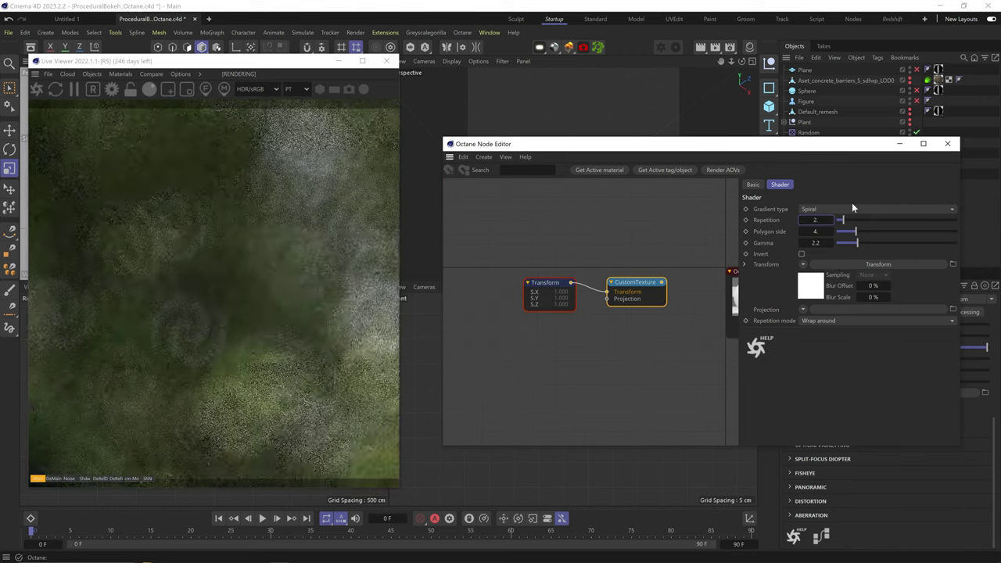
- Set the gradient to Polygonal with a repetition of 1, invert it and lower its gamma to about 1.81
{"action": "left_click", "coordinate": [827, 211]}
{"action": "left_click", "coordinate": [832, 255]}
{"action": "double_click", "coordinate": [815, 220]}
{"action": "type", "text": "1"}
{"action": "key", "text": "Return"}
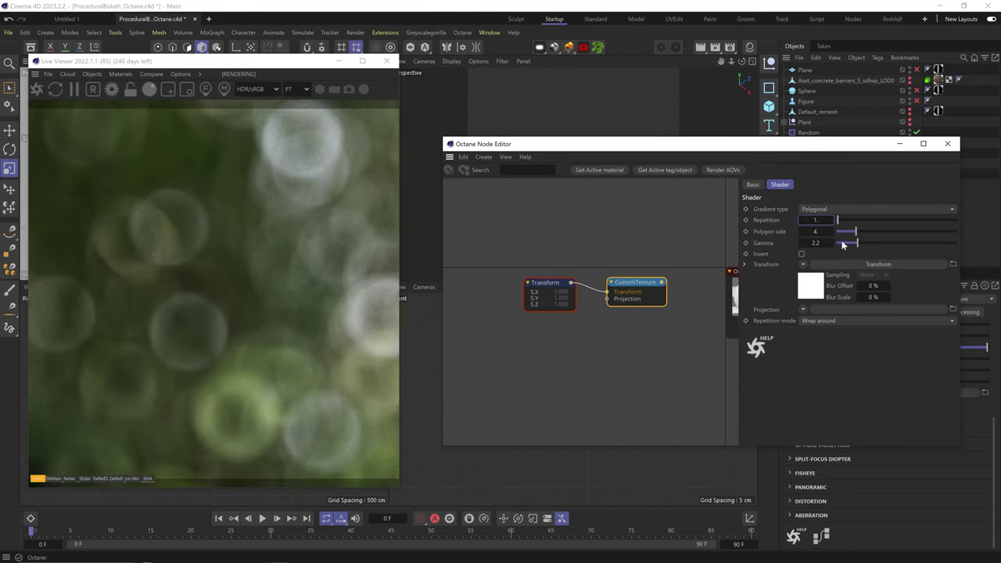
{"action": "left_click", "coordinate": [802, 254]}
{"action": "left_click_drag", "start_coordinate": [858, 244], "coordinate": [852, 243]}
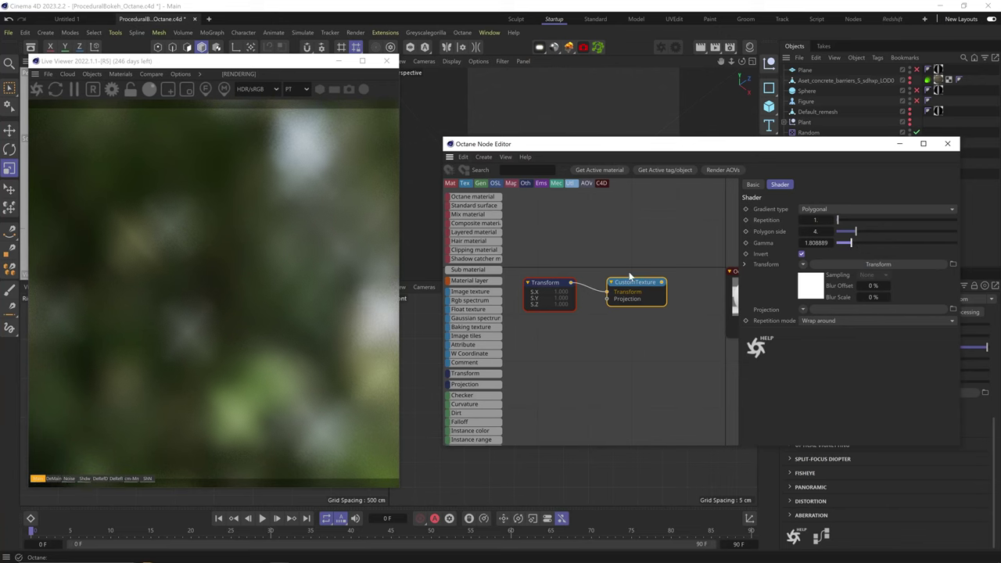
- Set the custom texture's gradient type to Radial, gamma to about 0.97 and repetition mode to White color
{"action": "middle_click_drag", "start_coordinate": [630, 276], "coordinate": [592, 279]}
{"action": "left_click", "coordinate": [713, 275]}
{"action": "left_click", "coordinate": [598, 284]}
{"action": "left_click", "coordinate": [827, 210]}
{"action": "left_click", "coordinate": [827, 235]}
{"action": "left_click_drag", "start_coordinate": [851, 243], "coordinate": [836, 245]}
{"action": "left_click", "coordinate": [821, 320]}
{"action": "left_click", "coordinate": [827, 366]}
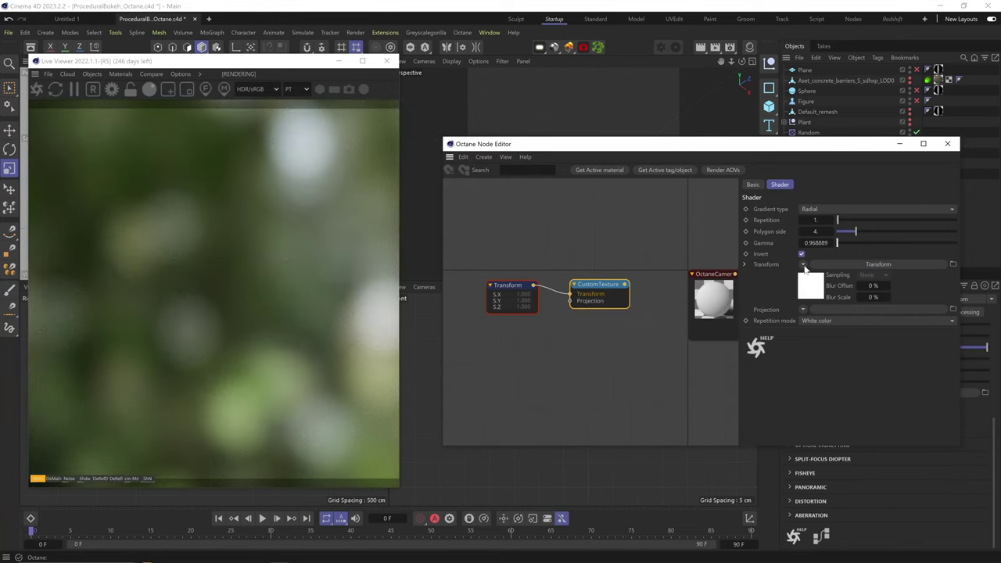
- Add a Texture Projection node to the custom texture's Projection input and set it to Distorted mesh UV
{"action": "mouse_move", "coordinate": [472, 375]}
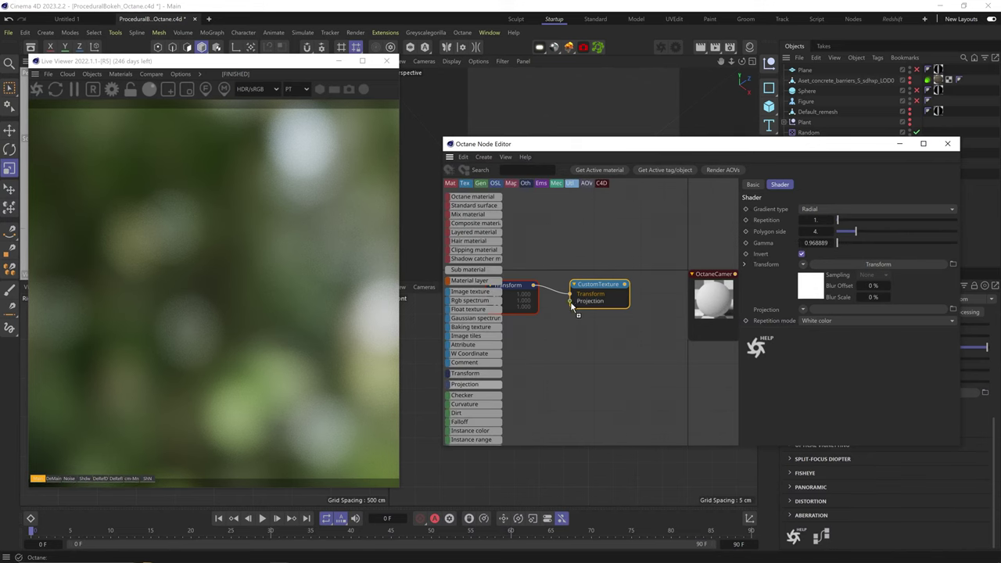
{"action": "left_click_drag", "start_coordinate": [572, 303], "coordinate": [571, 302]}
{"action": "middle_click_drag", "start_coordinate": [543, 315], "coordinate": [592, 306]}
{"action": "left_click_drag", "start_coordinate": [592, 306], "coordinate": [567, 327]}
{"action": "left_click", "coordinate": [840, 210]}
{"action": "left_click", "coordinate": [837, 337]}
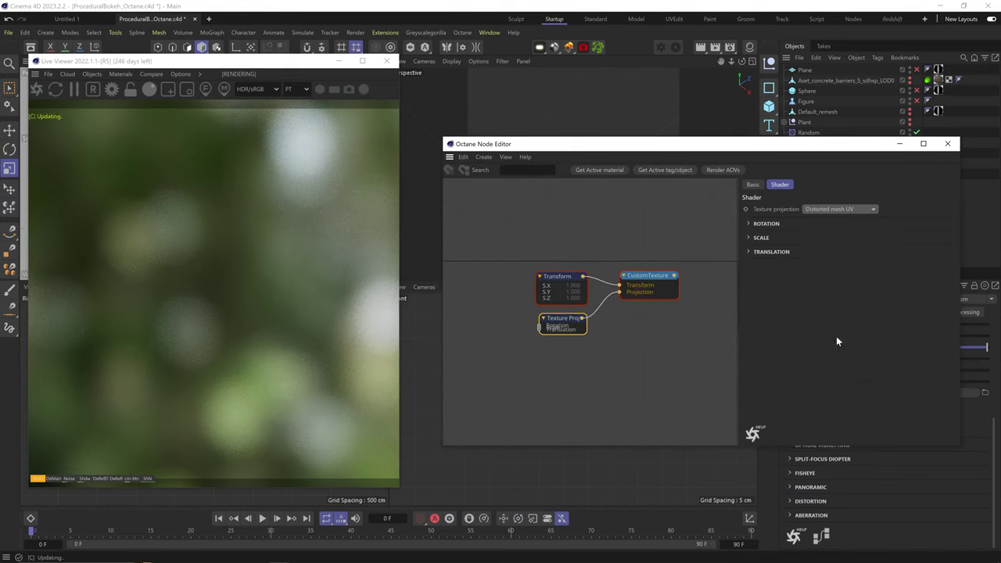
- Feed an Octane noise into the projection's Translation, with its own Transform node scaled to about 8.5
{"action": "mouse_move", "coordinate": [460, 336]}
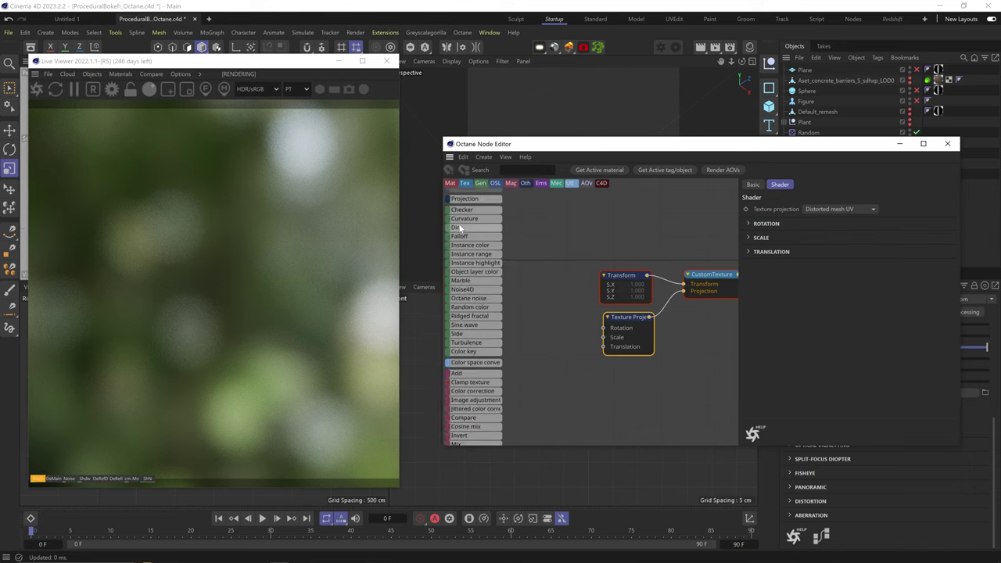
{"action": "left_click_drag", "start_coordinate": [606, 350], "coordinate": [552, 365]}
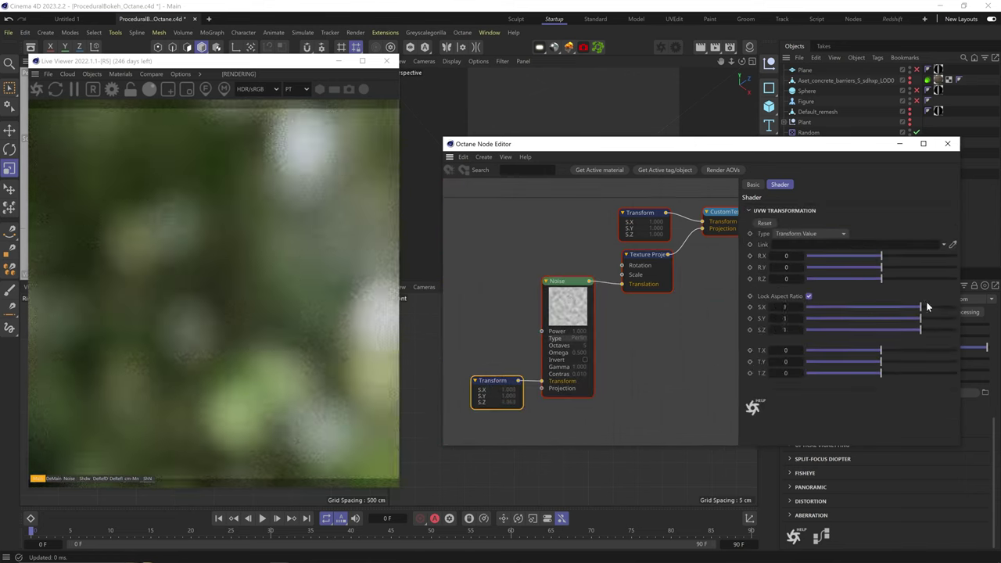
{"action": "left_click_drag", "start_coordinate": [927, 305], "coordinate": [955, 304]}
- Set the texture projection's translation range to 0.2 in x and -0.4 in y
{"action": "left_click", "coordinate": [648, 255]}
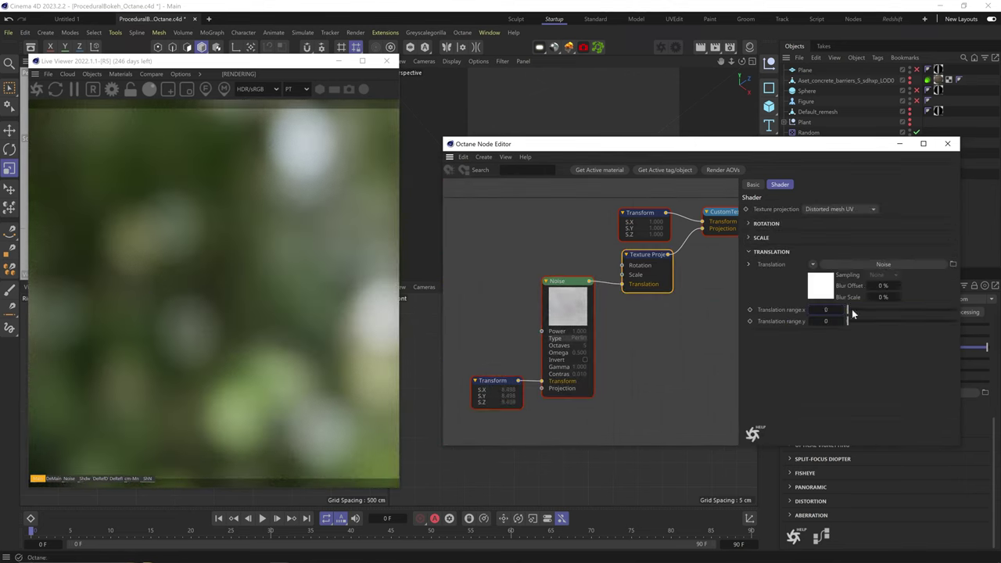
{"action": "double_click", "coordinate": [826, 309]}
{"action": "type", "text": "1"}
{"action": "key", "text": "Return"}
{"action": "type", "text": ".2"}
{"action": "key", "text": "Return"}
{"action": "key", "text": "Tab"}
{"action": "type", "text": ".-0.4"}
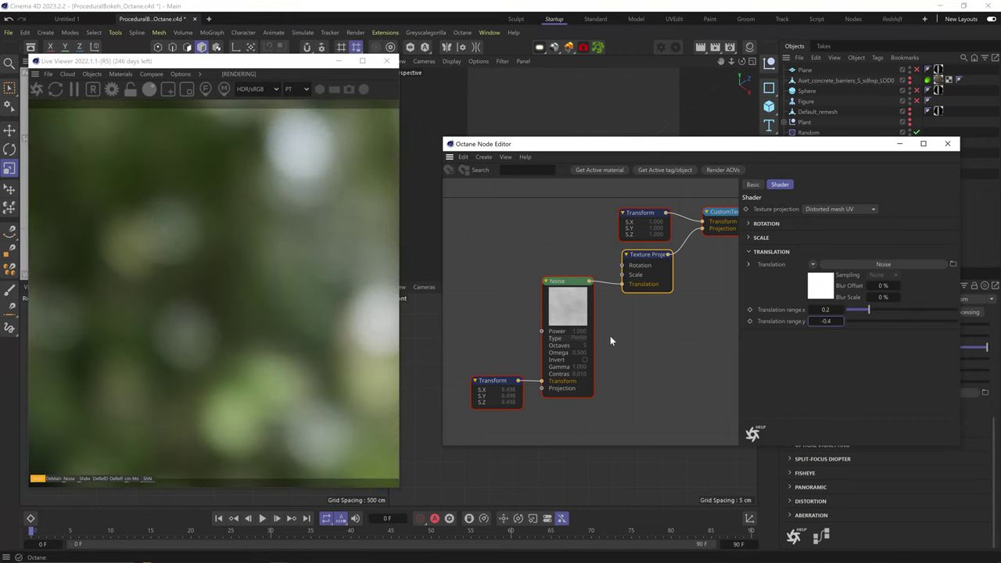
- Connect the noise to the projection's Rotation as well and raise the noise contrast to about 3.28
{"action": "left_click", "coordinate": [568, 306]}
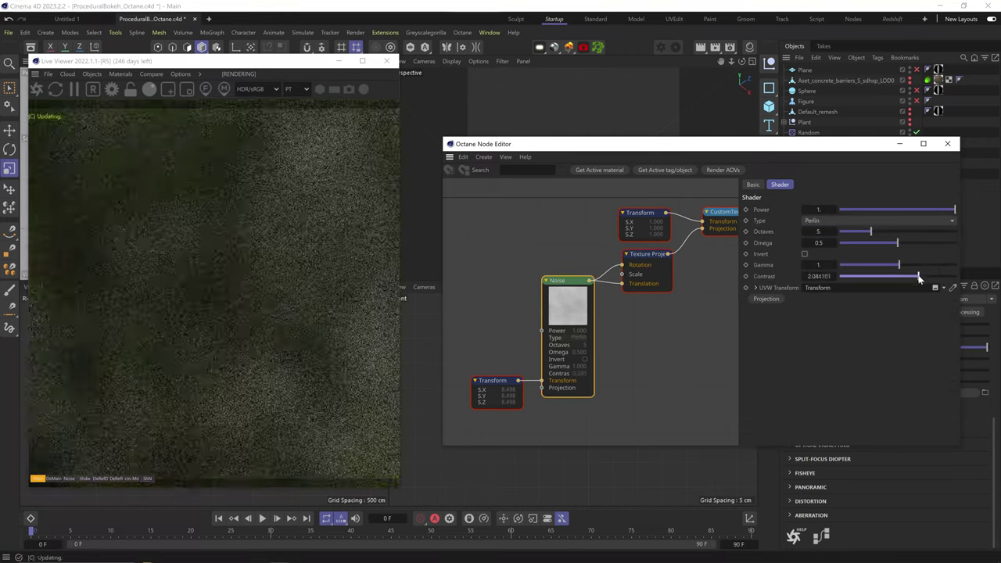
{"action": "left_click", "coordinate": [656, 256]}
{"action": "mouse_move", "coordinate": [842, 284]}
{"action": "left_mouse_down"}
{"action": "mouse_move", "coordinate": [854, 284]}
{"action": "mouse_move", "coordinate": [841, 284]}
{"action": "left_mouse_up"}
- Set the noise transform's scale to about 4.43 and the custom texture transform's scale to about 1.09
{"action": "left_click", "coordinate": [498, 381]}
{"action": "left_click_drag", "start_coordinate": [955, 307], "coordinate": [945, 307]}
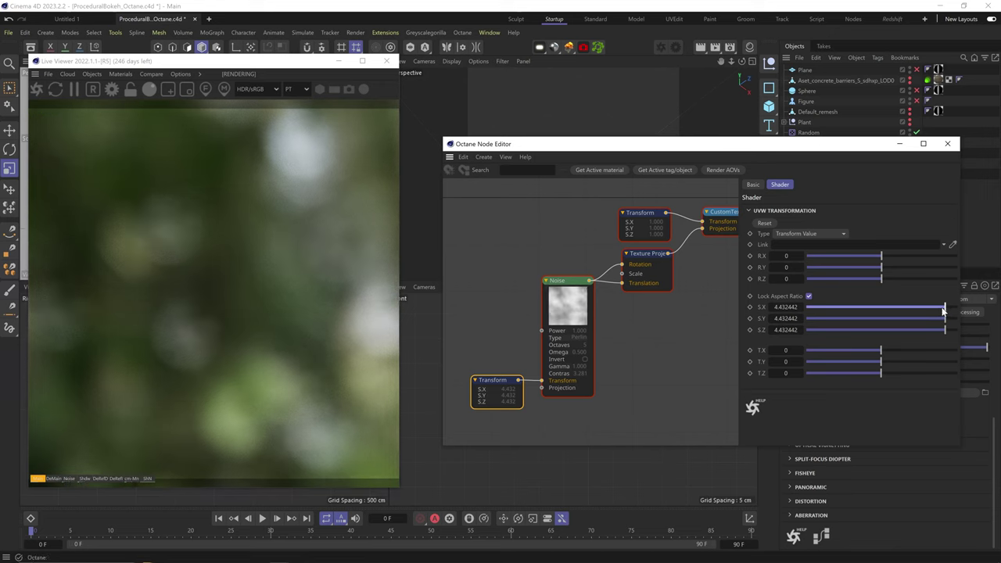
{"action": "middle_click_drag", "start_coordinate": [679, 260], "coordinate": [630, 315]}
{"action": "left_click", "coordinate": [691, 267]}
{"action": "left_click", "coordinate": [598, 268]}
{"action": "mouse_move", "coordinate": [921, 307]}
{"action": "left_mouse_down"}
{"action": "mouse_move", "coordinate": [906, 308]}
{"action": "mouse_move", "coordinate": [922, 307]}
{"action": "left_mouse_up"}
- Set the texture projection's rotating range x to about 0.13 and its translation range x to 1
{"action": "left_click", "coordinate": [683, 267]}
{"action": "left_click_drag", "start_coordinate": [816, 230], "coordinate": [829, 229]}
{"action": "middle_click_drag", "start_coordinate": [539, 374], "coordinate": [611, 324]}
{"action": "left_click", "coordinate": [671, 258]}
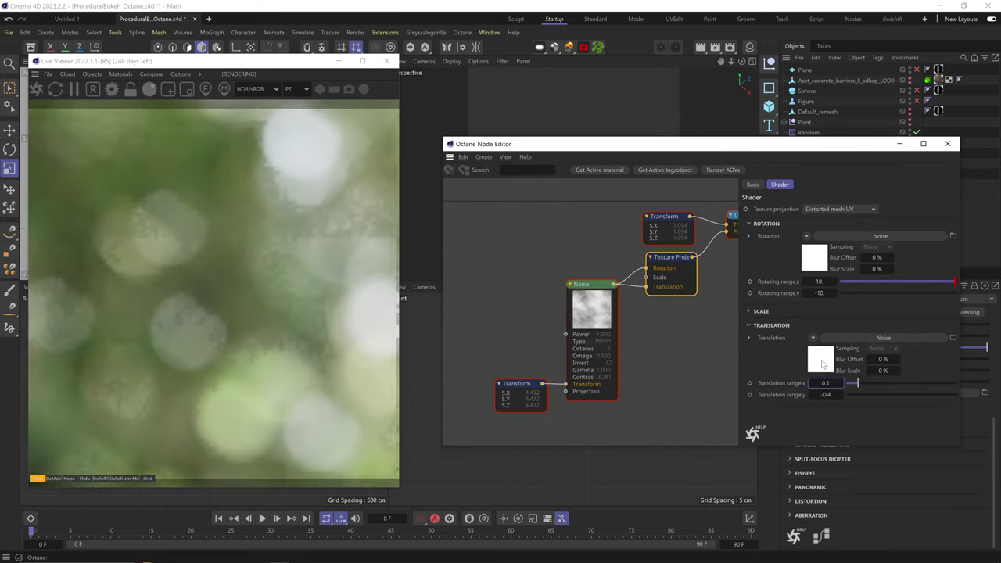
{"action": "left_click_drag", "start_coordinate": [817, 282], "coordinate": [857, 282]}
{"action": "left_click_drag", "start_coordinate": [825, 384], "coordinate": [832, 382]}
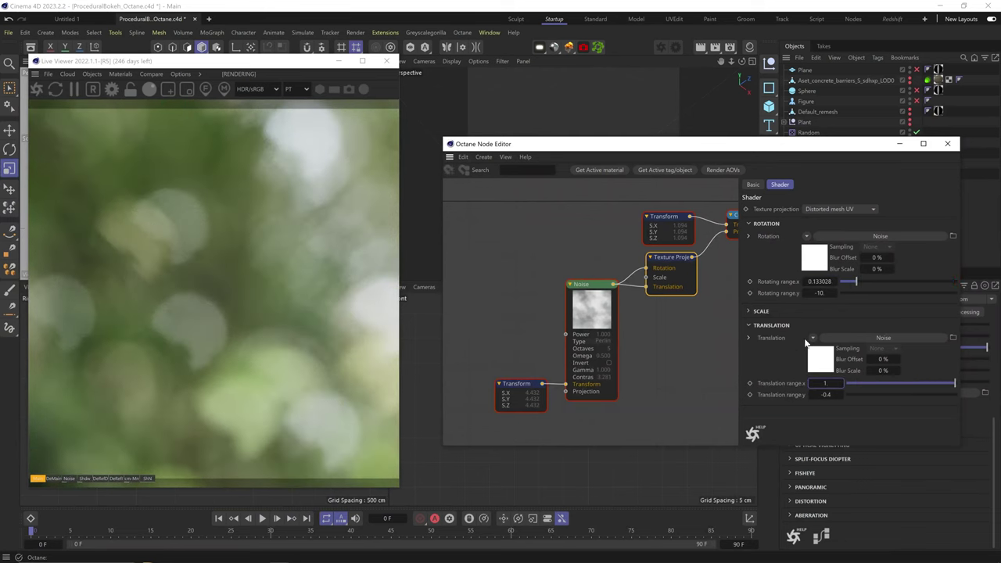
- Lower the noise's omega to about 0.11 and reduce its contrast
{"action": "middle_click_drag", "start_coordinate": [704, 320], "coordinate": [650, 368]}
{"action": "left_click", "coordinate": [694, 263]}
{"action": "left_click_drag", "start_coordinate": [816, 220], "coordinate": [840, 219]}
{"action": "middle_click_drag", "start_coordinate": [521, 250], "coordinate": [555, 232]}
{"action": "left_click", "coordinate": [569, 314]}
{"action": "left_click_drag", "start_coordinate": [898, 244], "coordinate": [854, 244]}
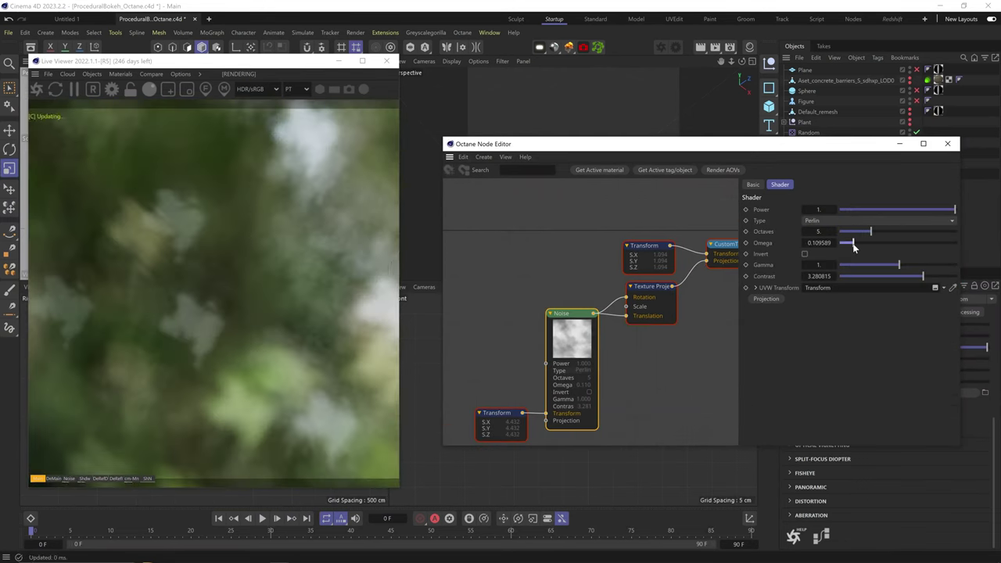
{"action": "left_click_drag", "start_coordinate": [924, 276], "coordinate": [891, 277]}
- Insert a Multiply texture into the camera's aperture texture, keeping the custom texture as its first input
{"action": "middle_click_drag", "start_coordinate": [639, 321], "coordinate": [490, 300]}
{"action": "left_click", "coordinate": [688, 283]}
{"action": "left_click", "coordinate": [782, 186]}
{"action": "scroll", "coordinate": [787, 338], "scroll_direction": "down", "scroll_amount": 3}
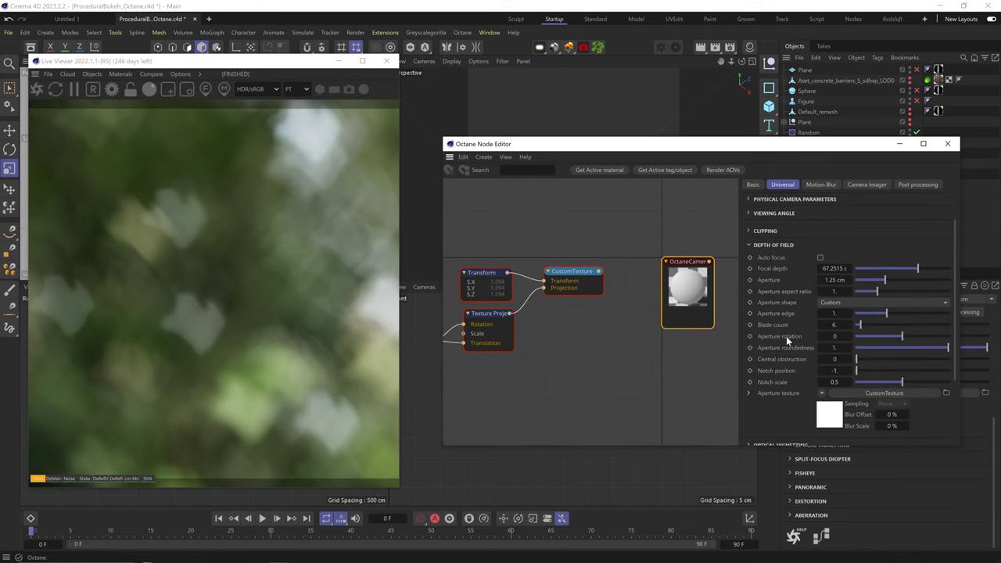
{"action": "left_click", "coordinate": [822, 394]}
{"action": "mouse_move", "coordinate": [866, 303]}
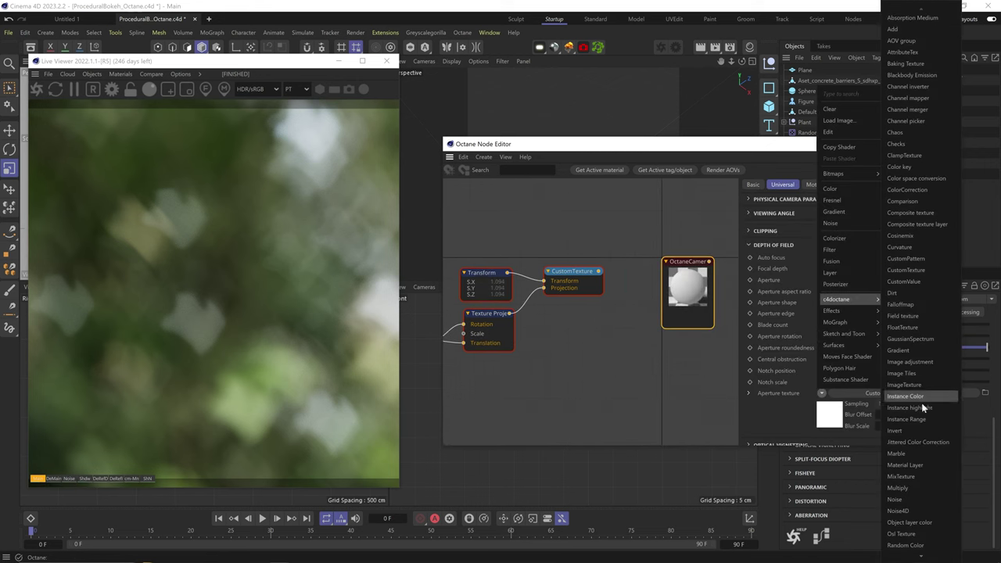
{"action": "left_click", "coordinate": [919, 486]}
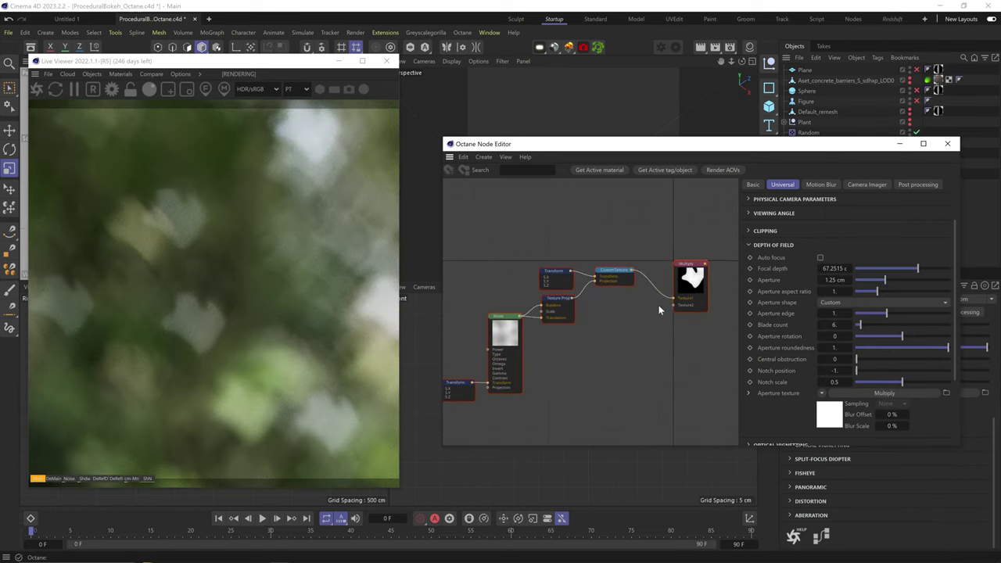
- Add a Chainmail custom pattern node and connect it to the Multiply node's second texture input
{"action": "scroll", "coordinate": [649, 321], "scroll_direction": "up", "scroll_amount": 2}
{"action": "mouse_move", "coordinate": [467, 333]}
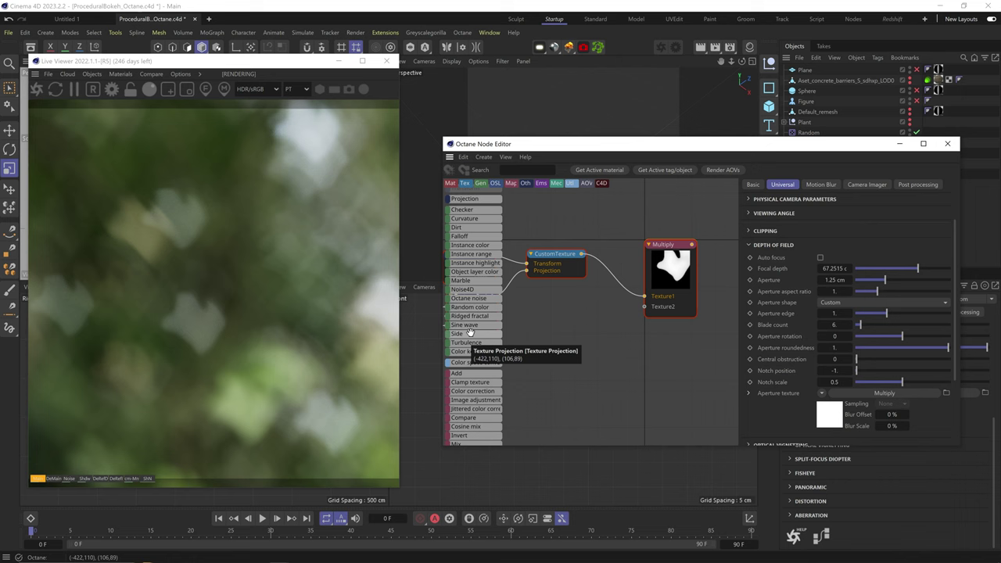
{"action": "scroll", "coordinate": [474, 360], "scroll_direction": "down", "scroll_amount": 6}
{"action": "mouse_move", "coordinate": [482, 417]}
{"action": "scroll", "coordinate": [480, 403], "scroll_direction": "down", "scroll_amount": 3}
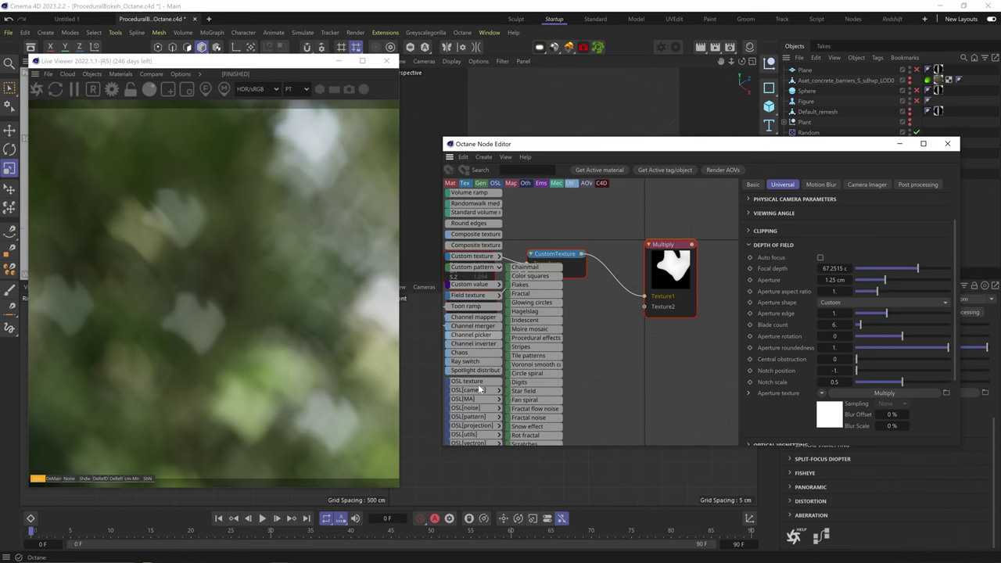
{"action": "scroll", "coordinate": [537, 351], "scroll_direction": "down", "scroll_amount": 1}
{"action": "left_click_drag", "start_coordinate": [537, 218], "coordinate": [643, 313]}
{"action": "left_click_drag", "start_coordinate": [630, 345], "coordinate": [577, 345]}
{"action": "left_click_drag", "start_coordinate": [595, 315], "coordinate": [644, 308]}
{"action": "middle_click_drag", "start_coordinate": [505, 267], "coordinate": [597, 271]}
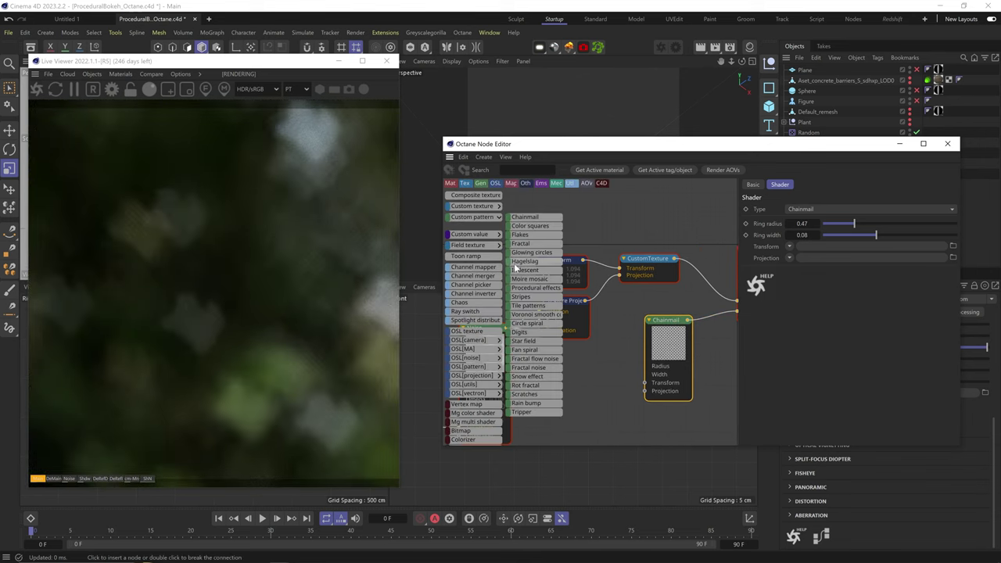
- Connect a Transform scaled to about 2.1 to the Chainmail pattern and adjust its ring radius and width
{"action": "scroll", "coordinate": [476, 275], "scroll_direction": "up", "scroll_amount": 9}
{"action": "left_click_drag", "start_coordinate": [475, 275], "coordinate": [668, 399]}
{"action": "left_click_drag", "start_coordinate": [917, 308], "coordinate": [931, 310]}
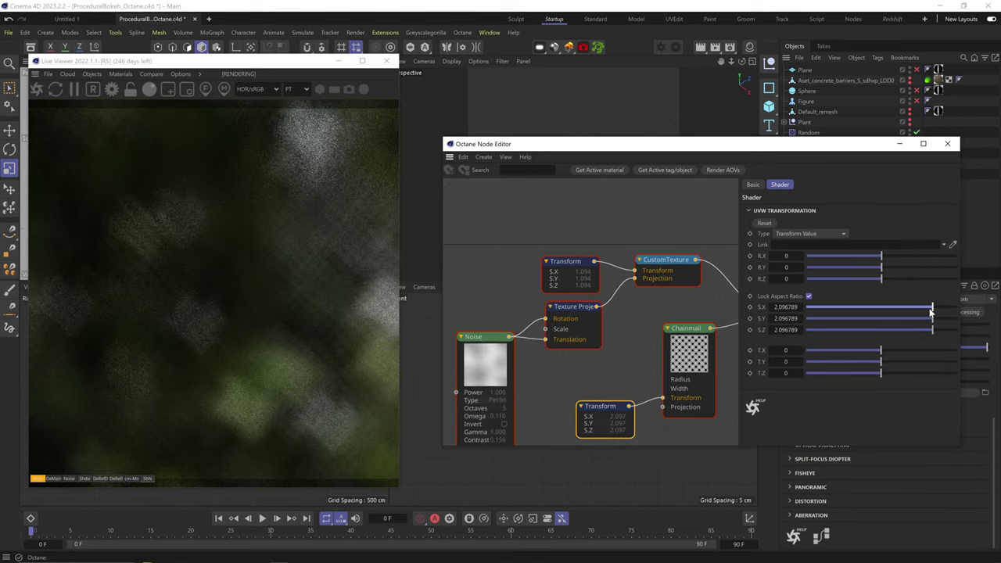
{"action": "left_click", "coordinate": [708, 358]}
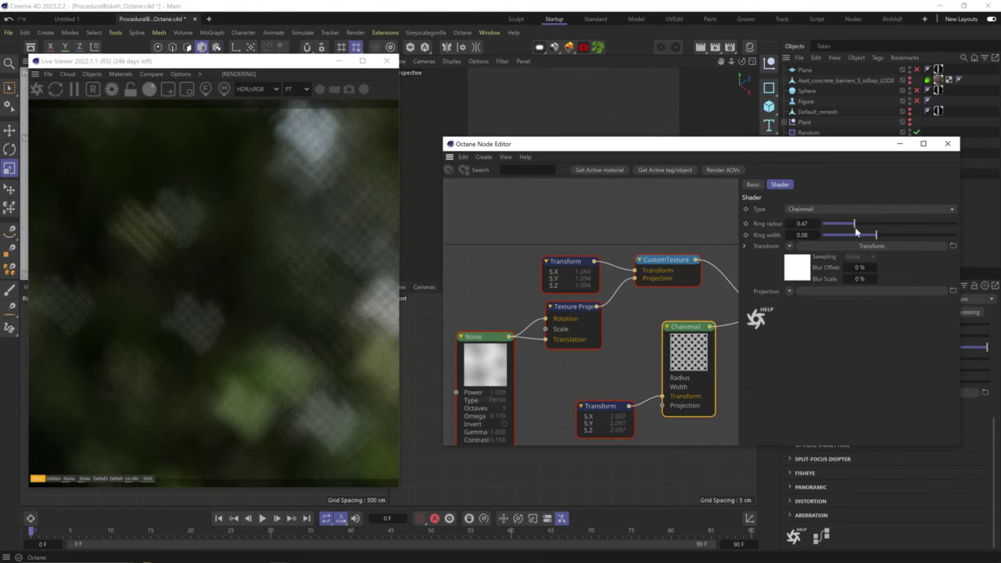
{"action": "left_click_drag", "start_coordinate": [860, 226], "coordinate": [889, 238]}
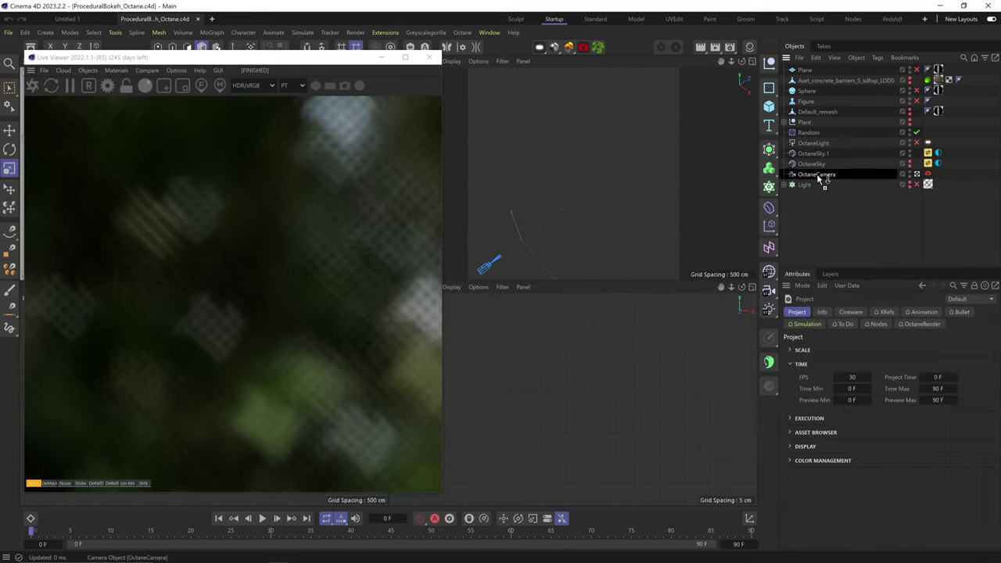
- Duplicate the Octane camera and delete the aperture texture nodes from the original camera's node graph
{"action": "left_click_drag", "start_coordinate": [817, 173], "coordinate": [818, 169], "text": "ctrl"}
{"action": "left_click", "coordinate": [928, 184]}
{"action": "left_click", "coordinate": [826, 313]}
{"action": "left_click", "coordinate": [821, 523]}
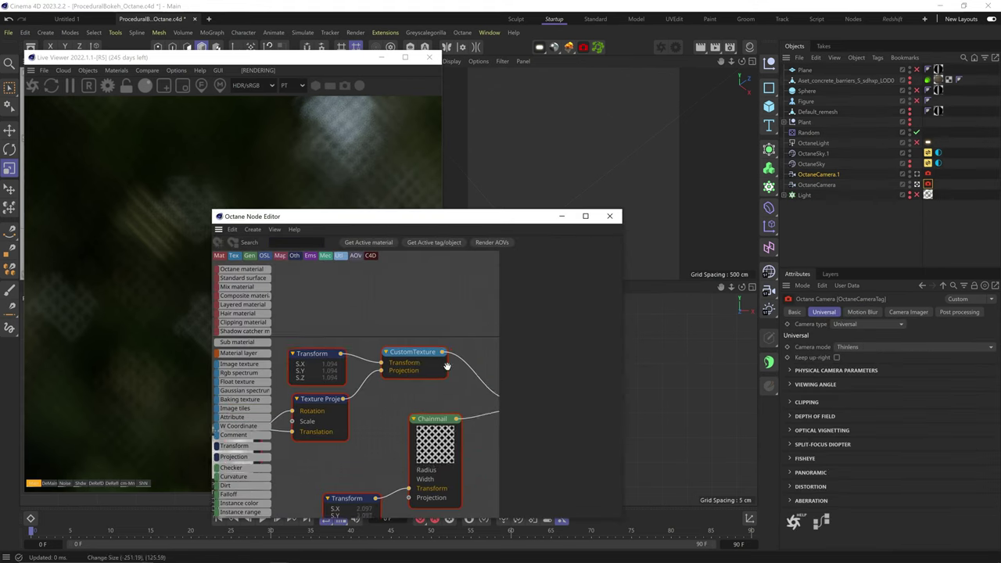
{"action": "left_click_drag", "start_coordinate": [452, 219], "coordinate": [626, 163]}
{"action": "key", "text": "Delete"}
{"action": "middle_click_drag", "start_coordinate": [577, 333], "coordinate": [566, 349]}
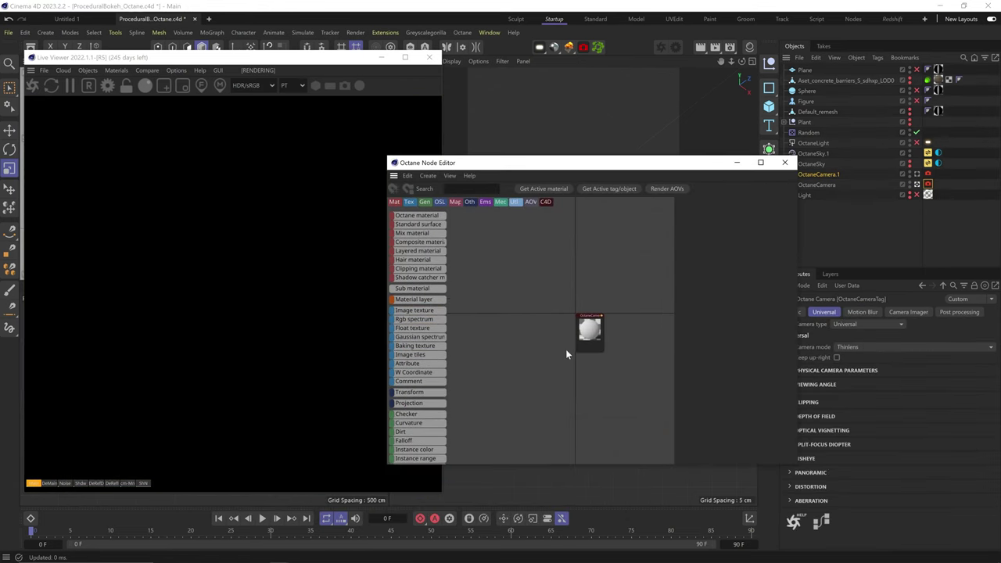
- Assign a CustomPattern shader as the original camera's aperture texture and place its node beside the camera node
{"action": "left_click", "coordinate": [591, 334]}
{"action": "left_click", "coordinate": [706, 320]}
{"action": "scroll", "coordinate": [736, 394], "scroll_direction": "down", "scroll_amount": 3}
{"action": "left_click", "coordinate": [757, 345]}
{"action": "mouse_move", "coordinate": [773, 250]}
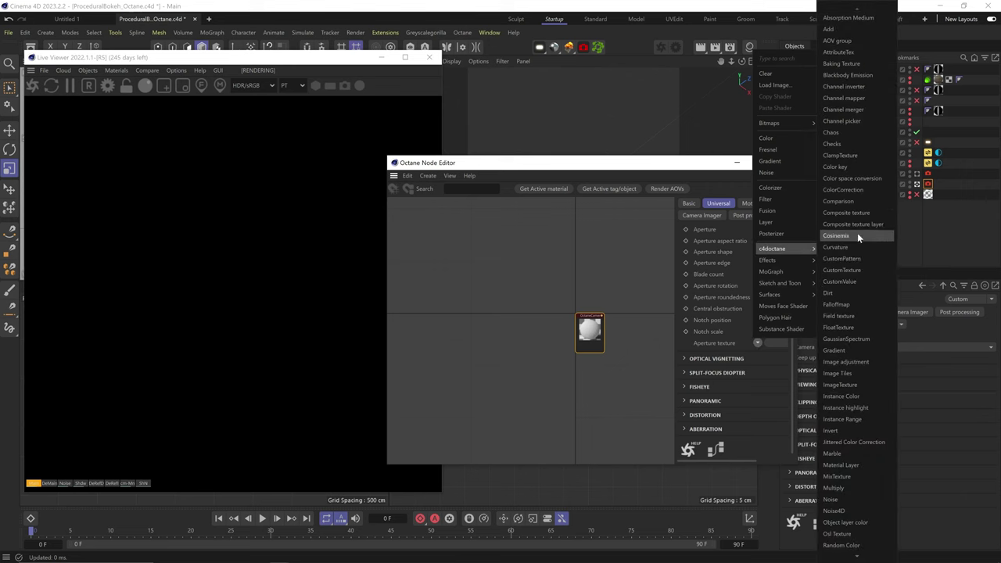
{"action": "left_click", "coordinate": [857, 225]}
{"action": "left_click_drag", "start_coordinate": [590, 331], "coordinate": [527, 337]}
- Try the Moire mosaic and Fan spiral types on the custom pattern
{"action": "left_click", "coordinate": [755, 228]}
{"action": "left_click", "coordinate": [758, 313]}
{"action": "left_click_drag", "start_coordinate": [796, 391], "coordinate": [870, 395]}
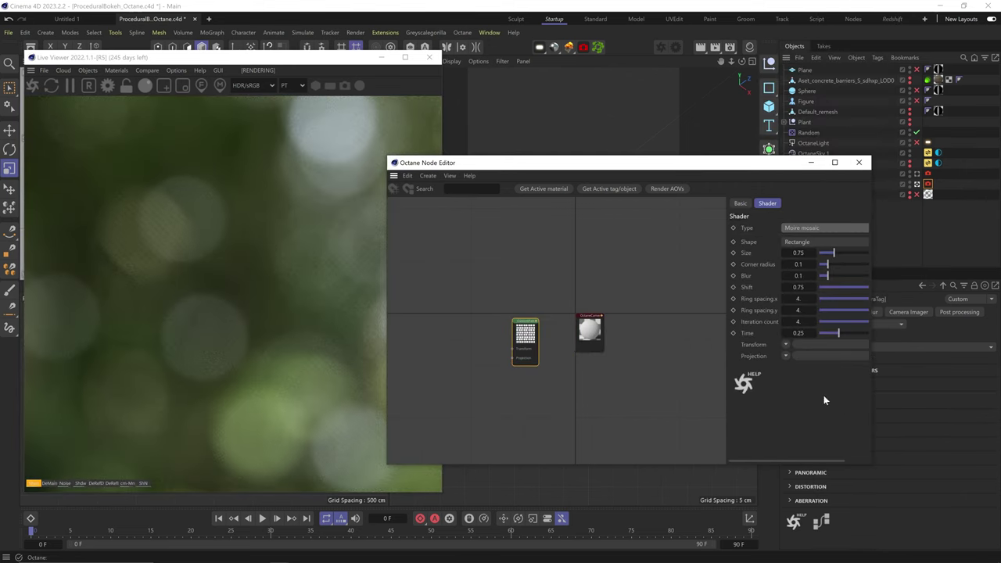
{"action": "left_click", "coordinate": [803, 229]}
{"action": "left_click", "coordinate": [806, 412]}
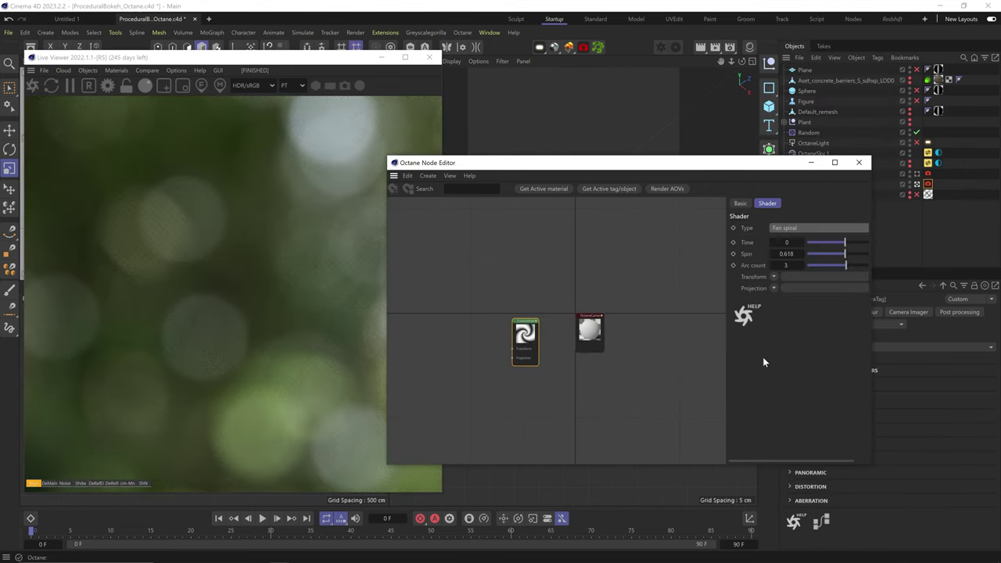
- Set the custom pattern to Procedural effects with the Paint colors type and restart the live render
{"action": "left_click", "coordinate": [817, 228]}
{"action": "left_click", "coordinate": [804, 333]}
{"action": "left_click", "coordinate": [817, 241]}
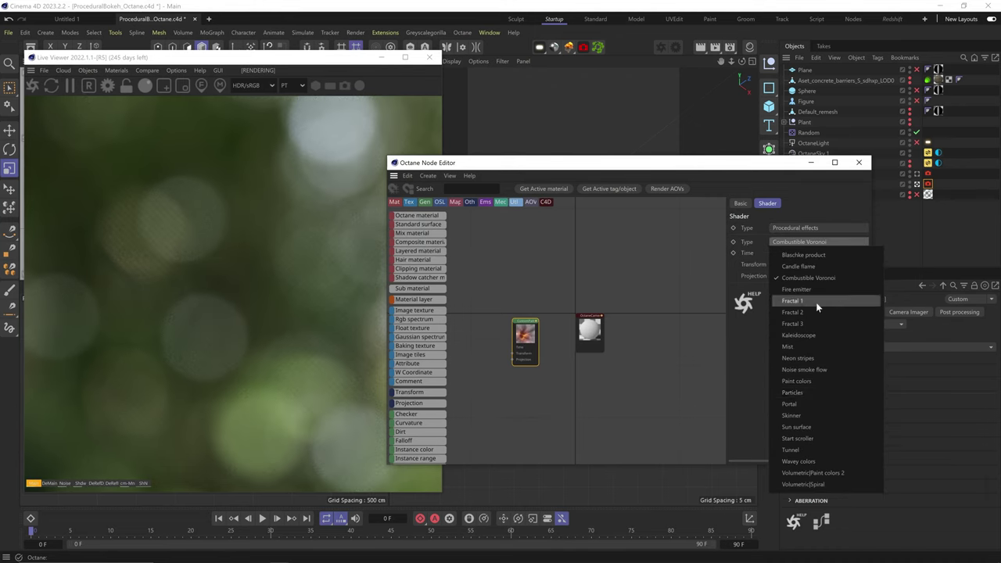
{"action": "left_click", "coordinate": [822, 381]}
{"action": "left_click", "coordinate": [34, 86]}
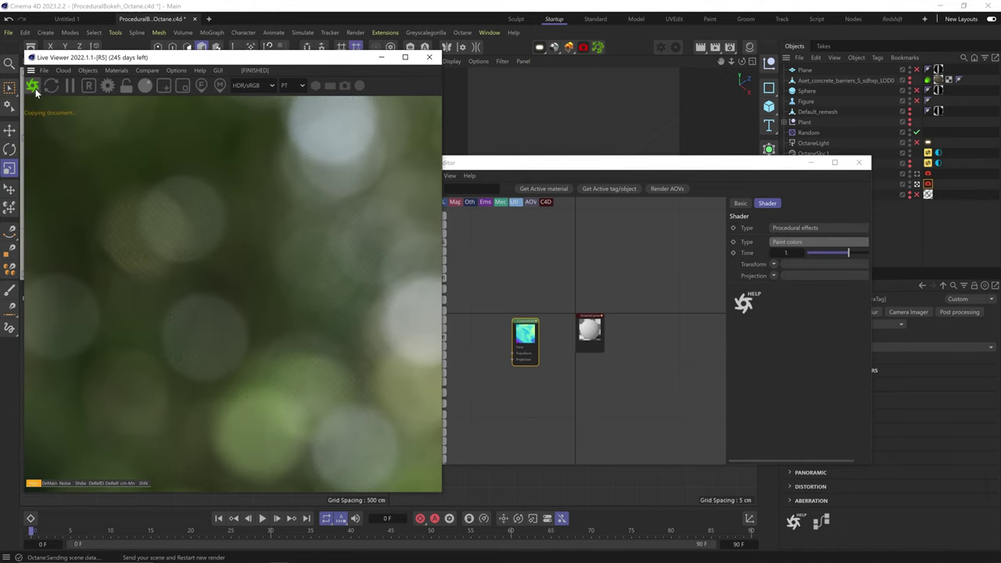
{"action": "left_click", "coordinate": [573, 346]}
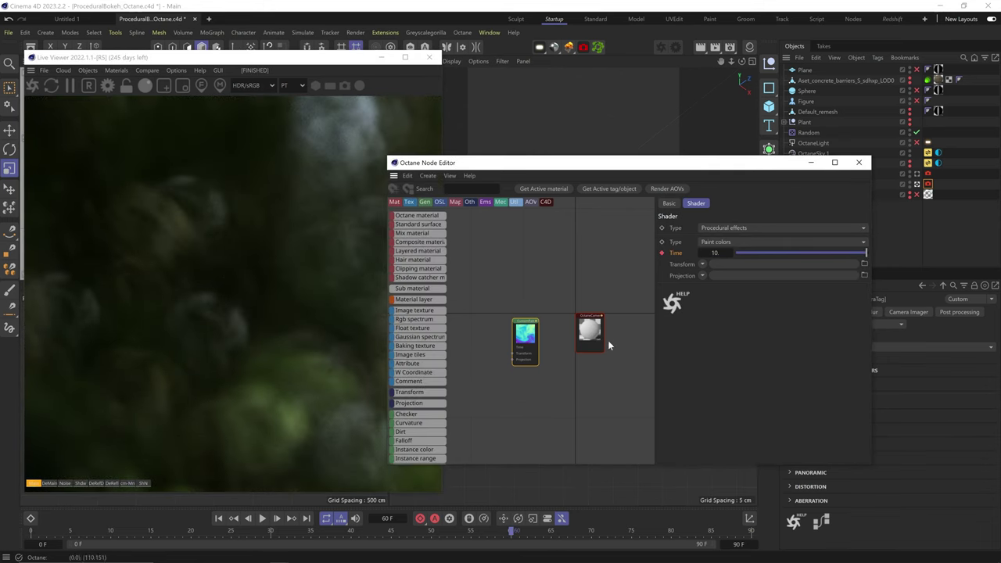
- Define a film region around the central bokeh highlights in the Live Viewer and scrub the timeline to preview the animated pattern
{"action": "left_click", "coordinate": [63, 532]}
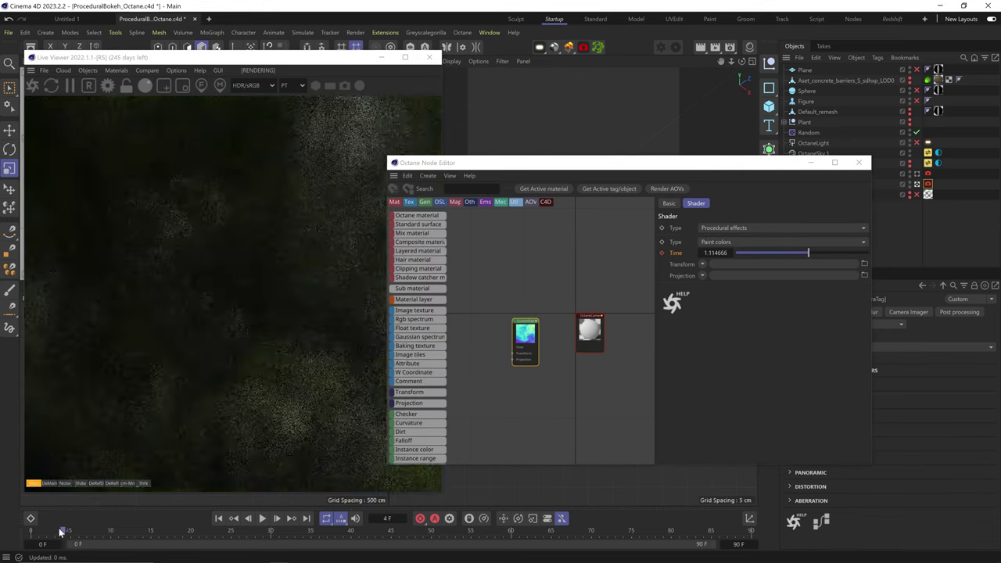
{"action": "left_click", "coordinate": [184, 86]}
{"action": "left_click_drag", "start_coordinate": [112, 186], "coordinate": [271, 390]}
{"action": "left_click_drag", "start_coordinate": [96, 535], "coordinate": [310, 534]}
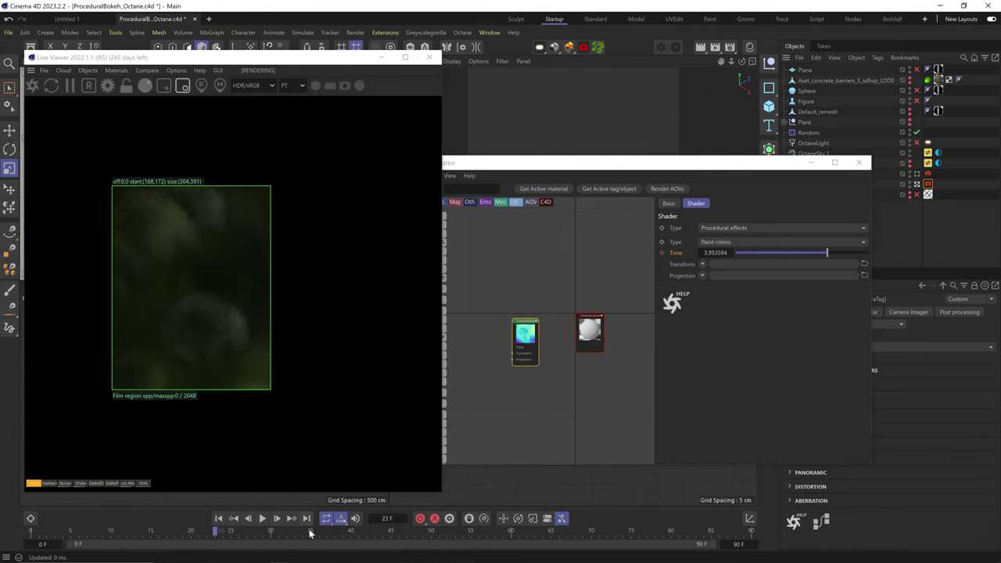
- Keyframe the Paint colors time at 100 on frame 60 and play the rendered animation
{"action": "left_click", "coordinate": [663, 252]}
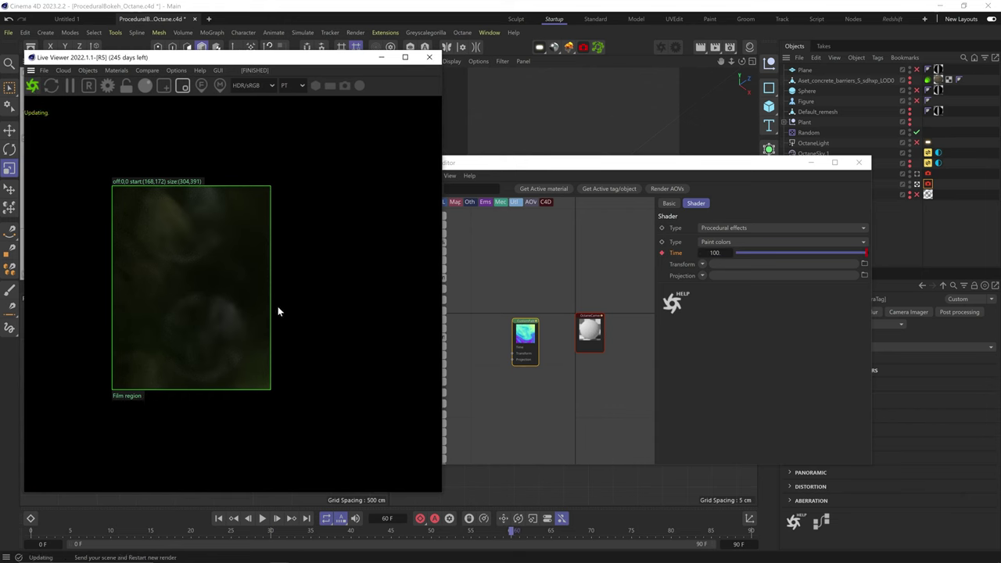
{"action": "left_click_drag", "start_coordinate": [46, 534], "coordinate": [243, 550]}
{"action": "left_click", "coordinate": [932, 514]}
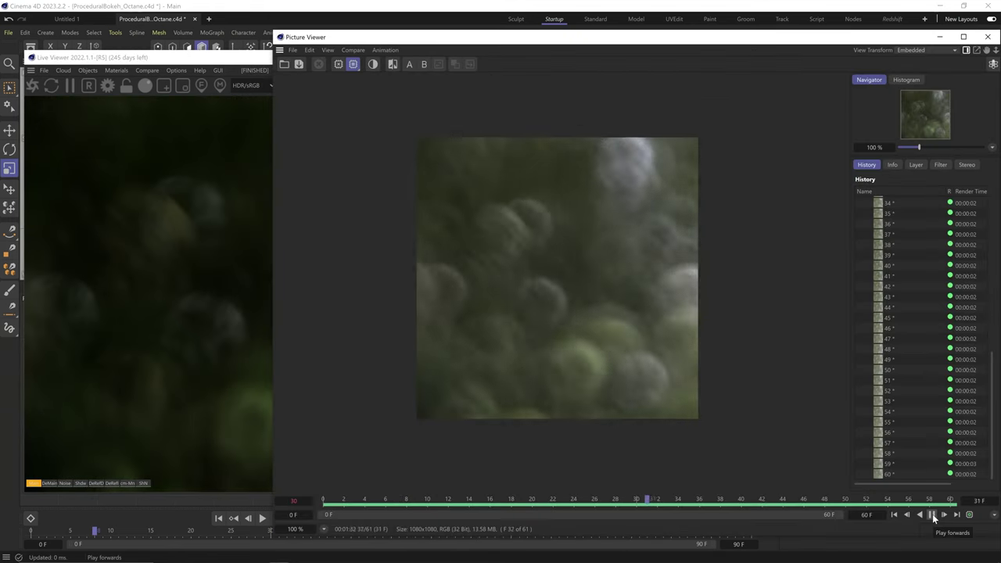